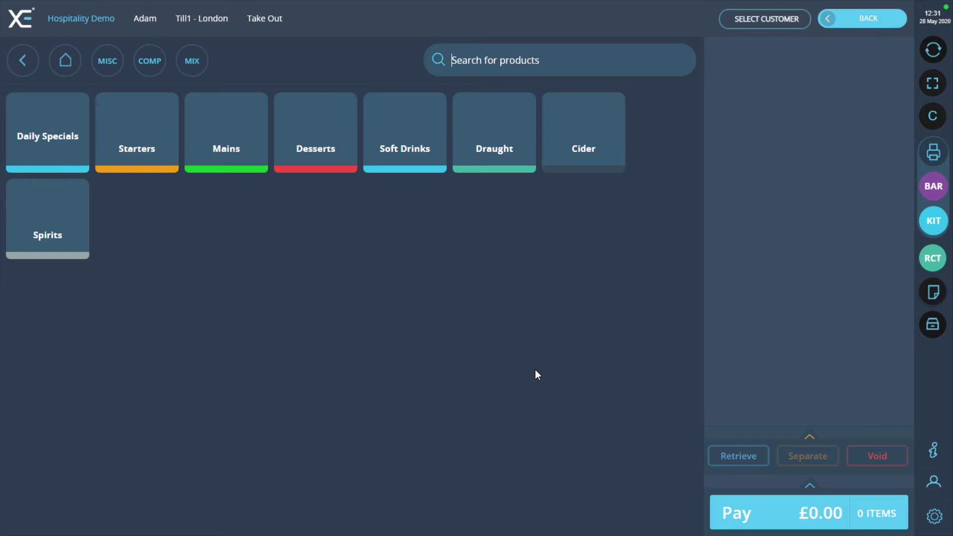
# Enable Auto hold/retrieve orders in Register Settings and save the register settings.
pyautogui.click(872, 460)
pyautogui.click(932, 520)
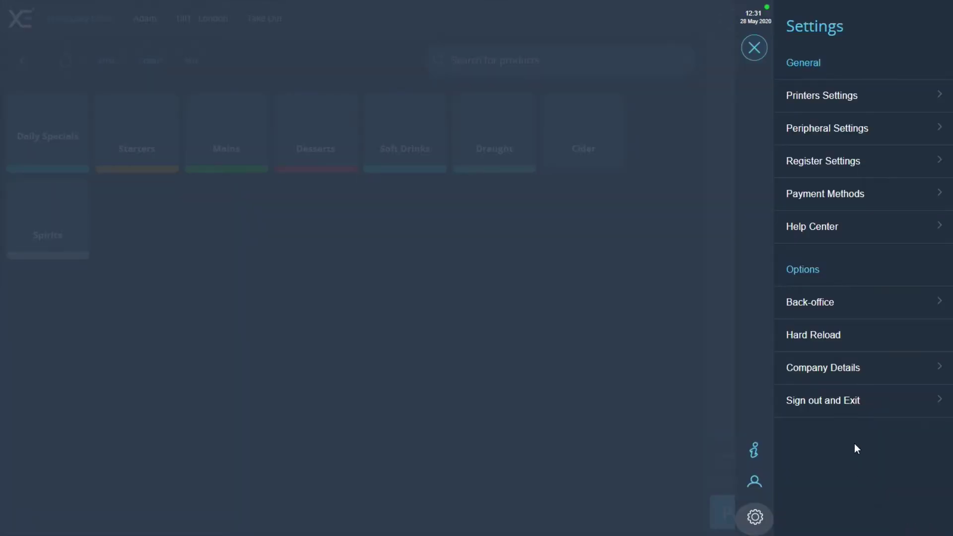
pyautogui.click(832, 171)
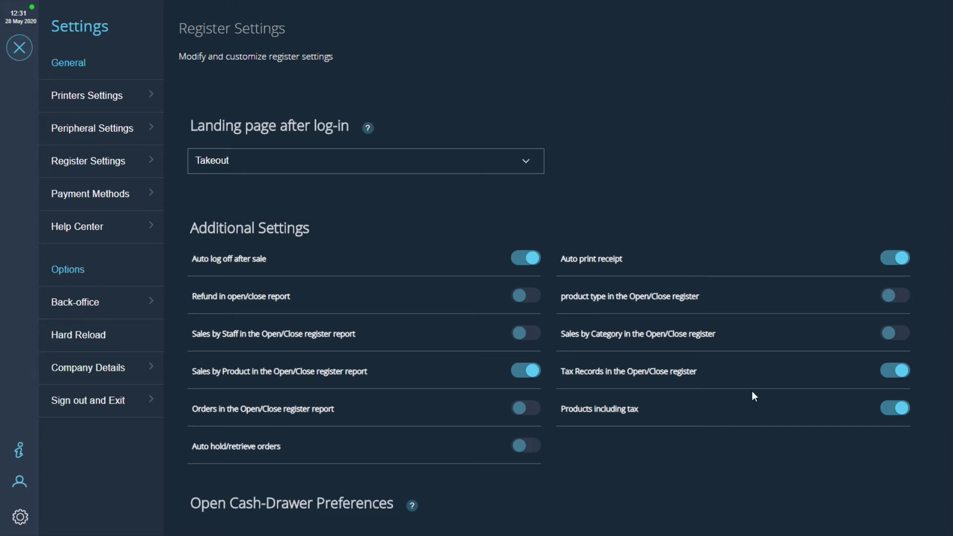
pyautogui.scroll(-3, 752, 391)
pyautogui.scroll(-2, 752, 391)
pyautogui.scroll(-2, 752, 391)
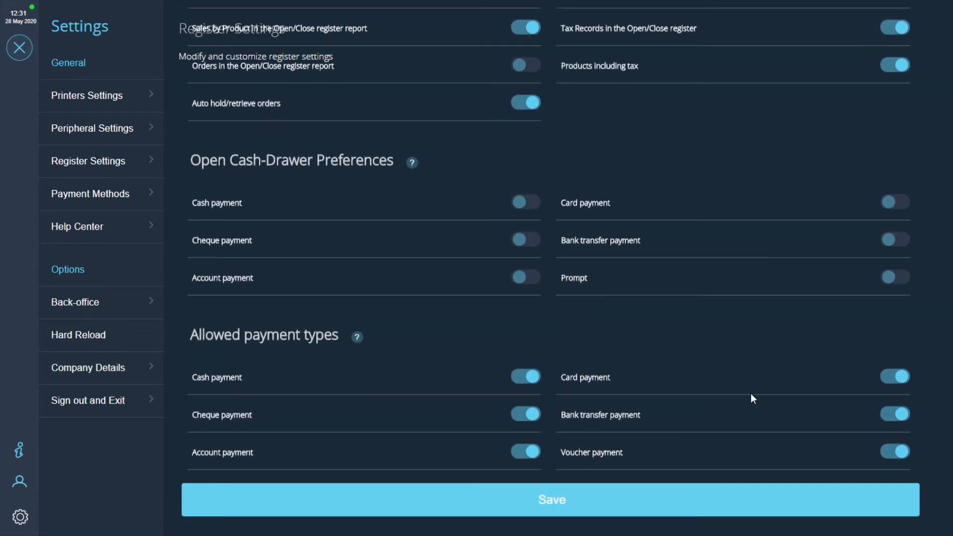
pyautogui.click(589, 494)
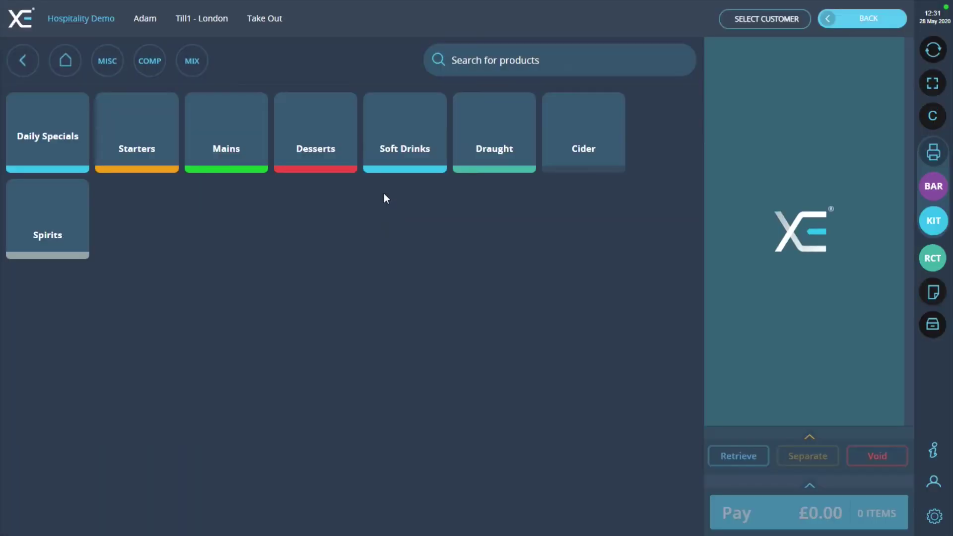
# Add a Mexican Chicken and an Ostrich burger with lettuce from Mains > Burgers.
pyautogui.click(191, 152)
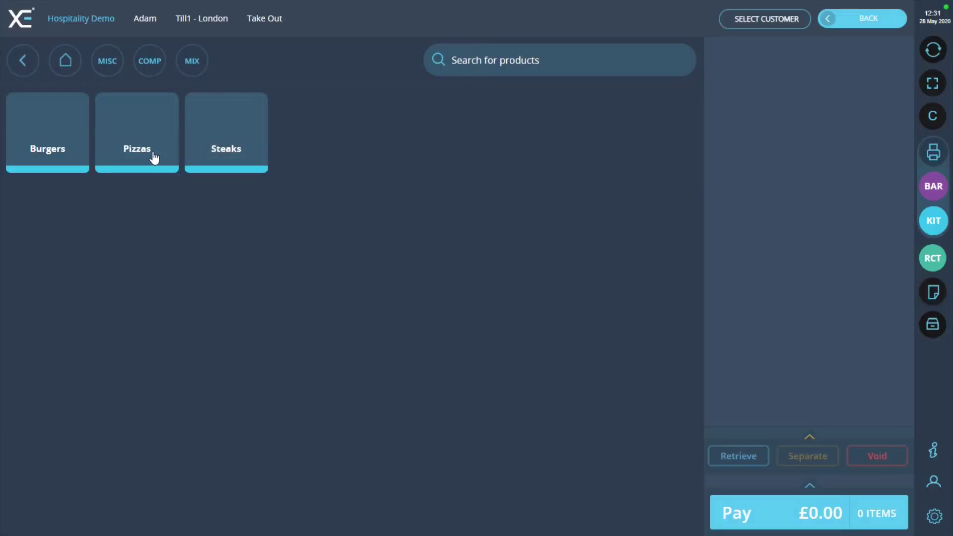
pyautogui.click(57, 151)
pyautogui.click(125, 159)
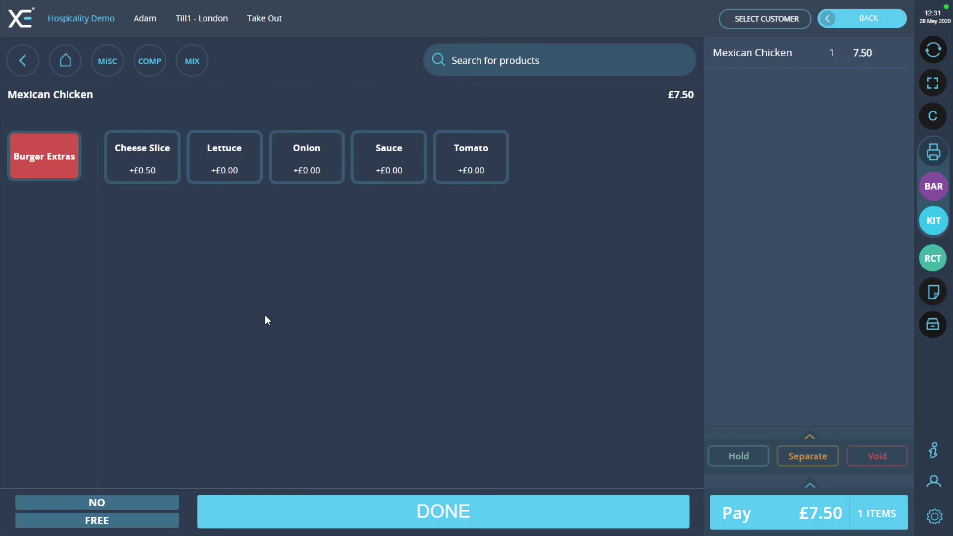
pyautogui.click(310, 520)
pyautogui.click(230, 170)
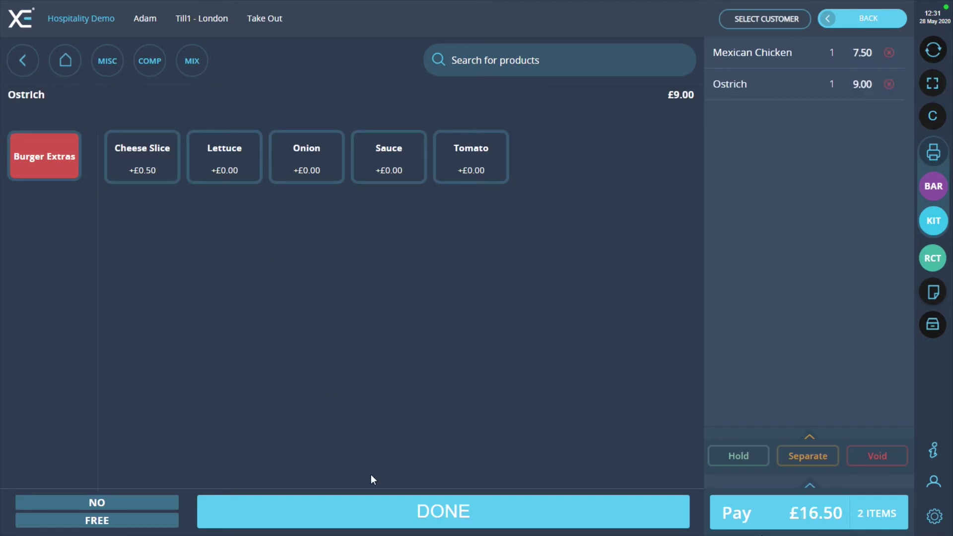
pyautogui.click(384, 498)
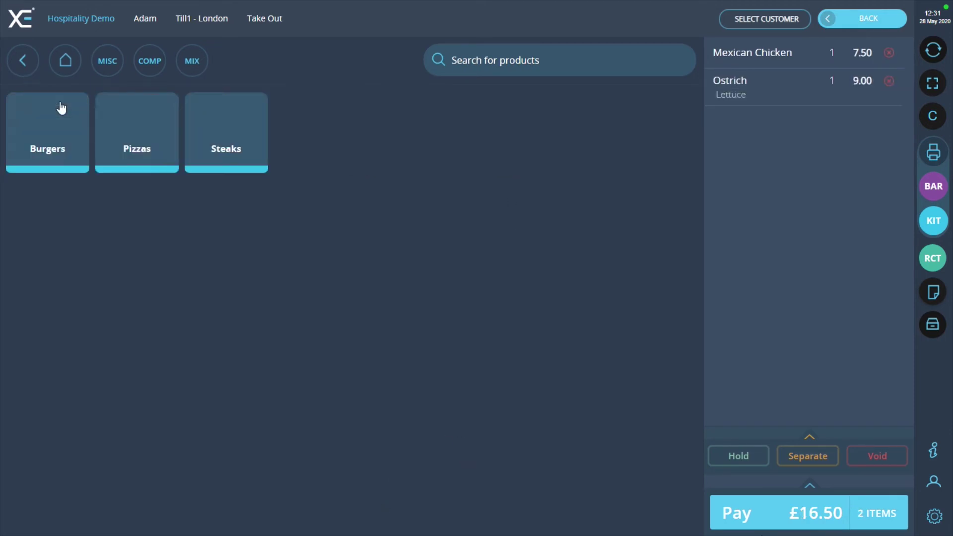
# Add a Fanta Orange from Soft Drinks, bringing the order to £18.90.
pyautogui.click(55, 66)
pyautogui.click(406, 162)
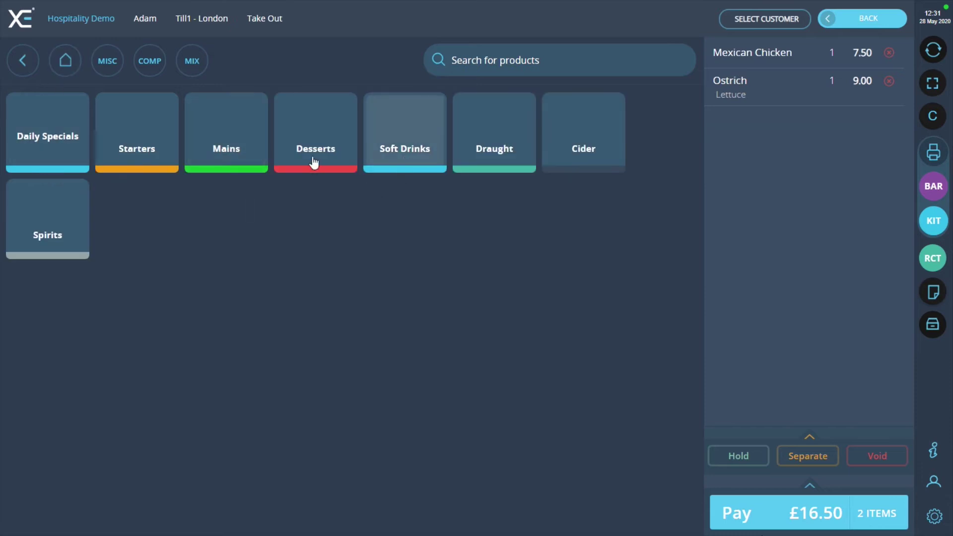
pyautogui.click(313, 160)
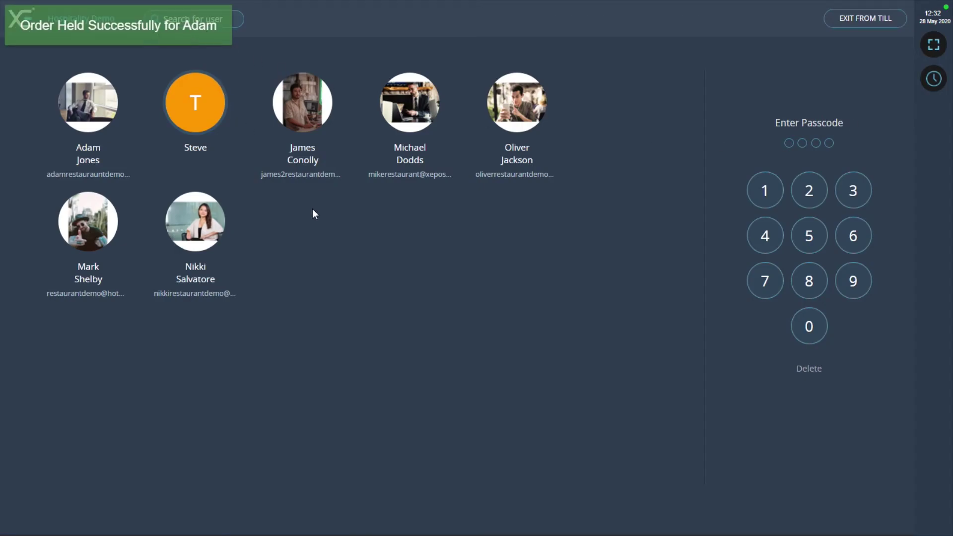
# Log in as James and sell a £2.50 Seven Up paid with £5 cash.
pyautogui.click(309, 121)
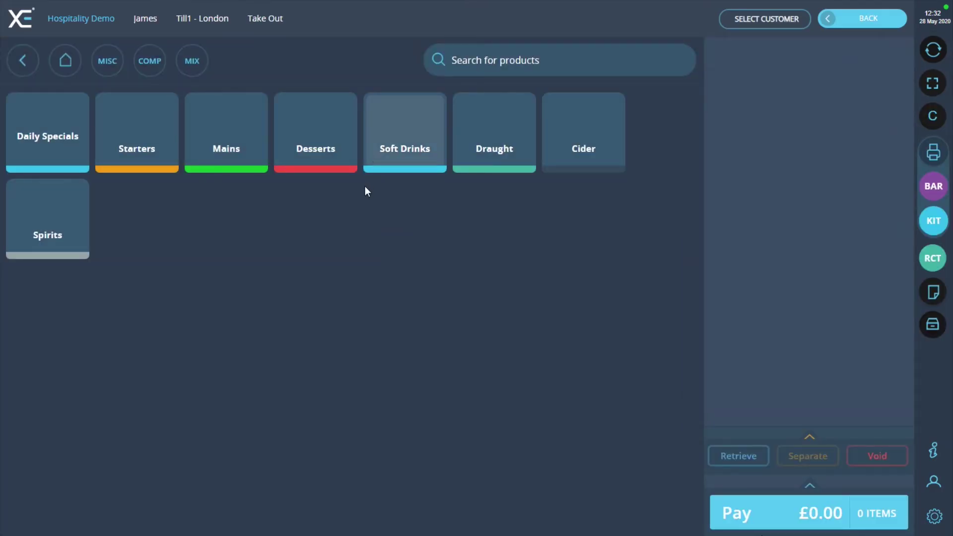
pyautogui.click(236, 154)
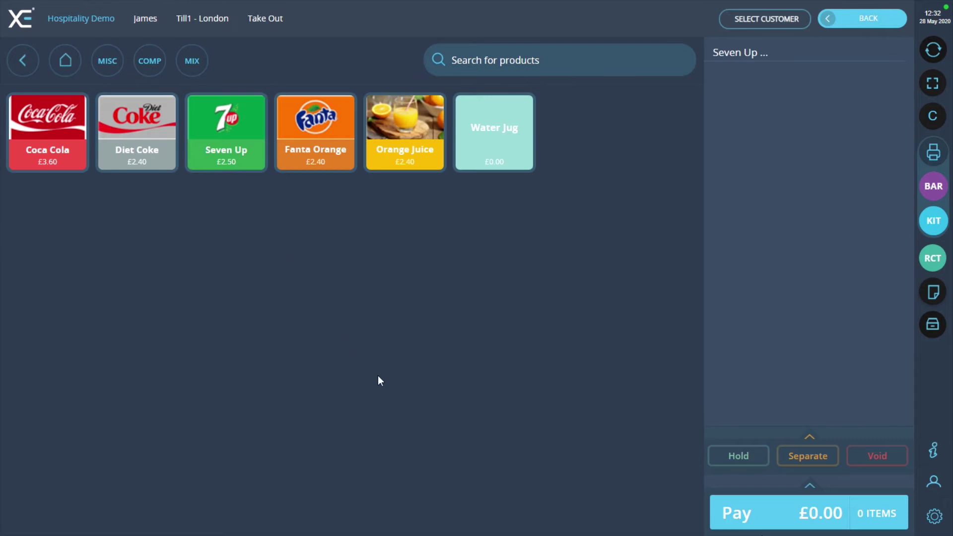
pyautogui.click(750, 517)
pyautogui.click(466, 400)
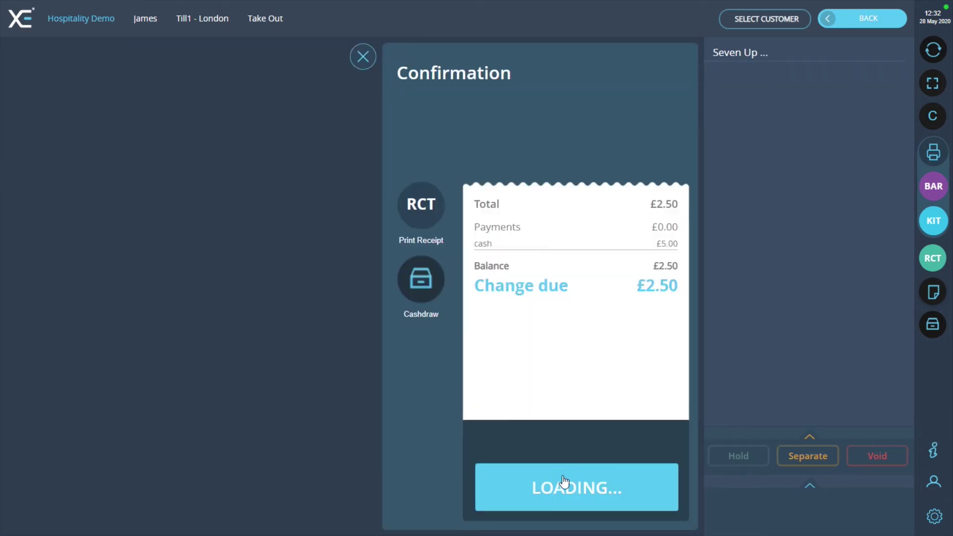
pyautogui.click(573, 495)
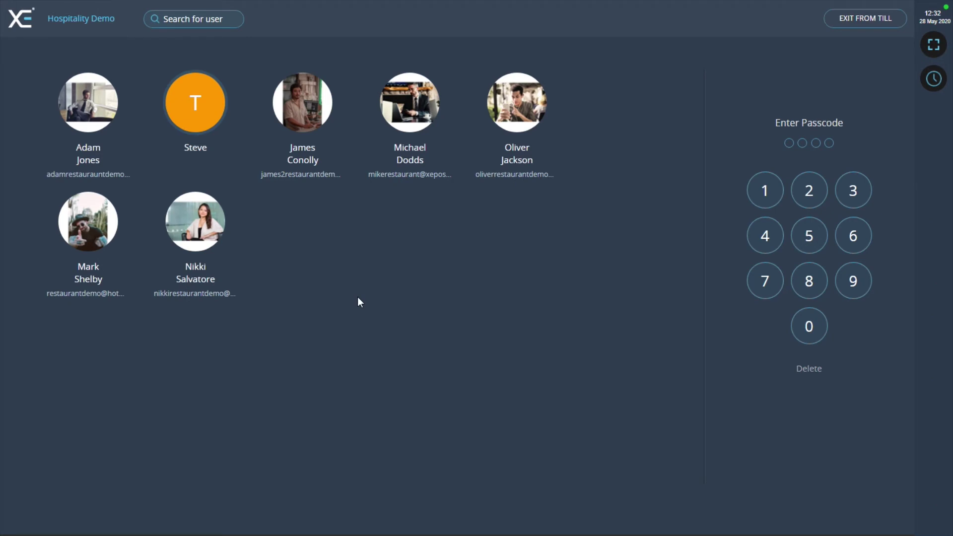
# Log in as Adam to reload the held £18.90 order and pay with a £20 note.
pyautogui.click(99, 108)
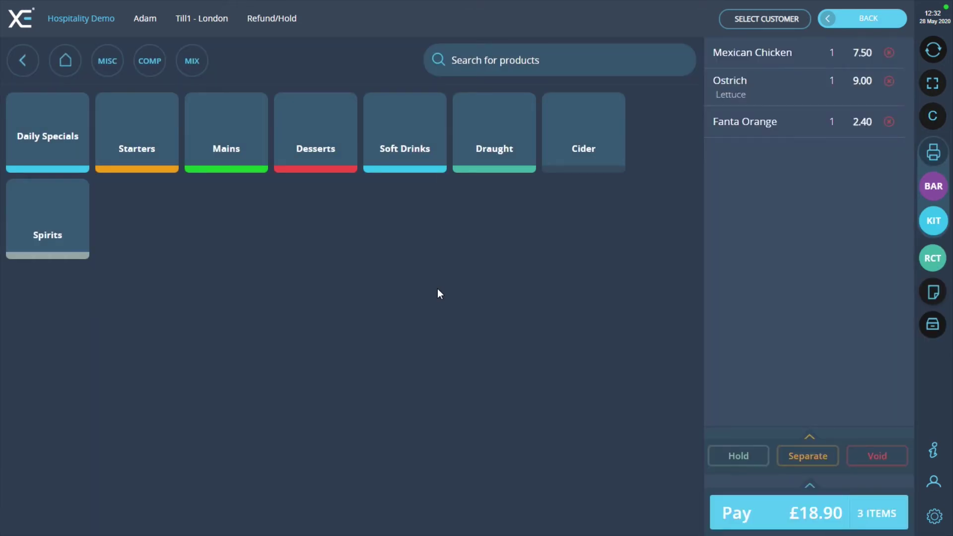
pyautogui.click(790, 513)
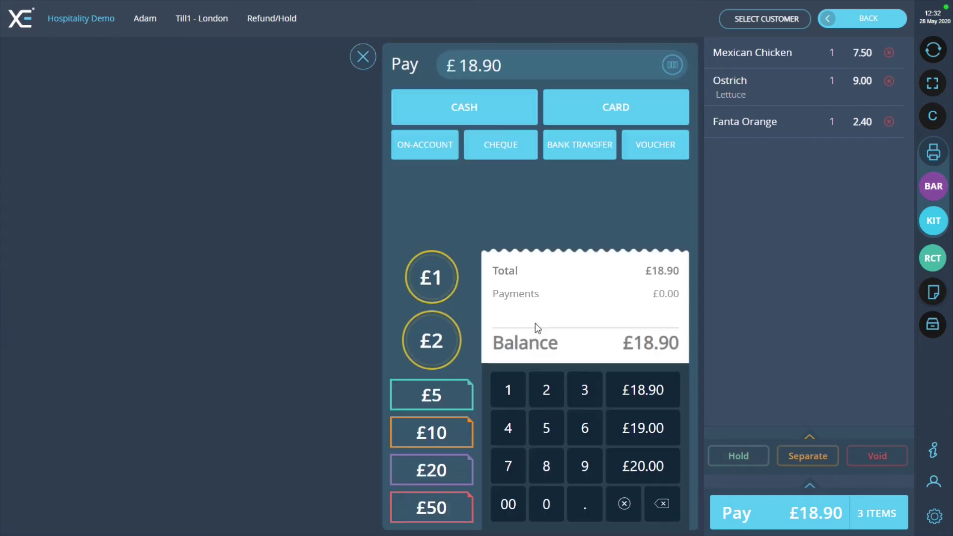
pyautogui.click(443, 466)
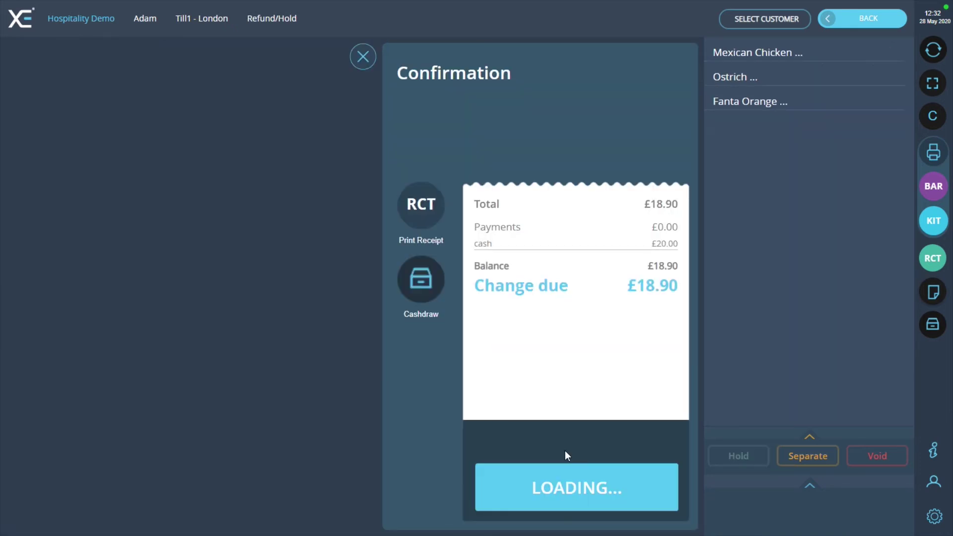
pyautogui.click(581, 489)
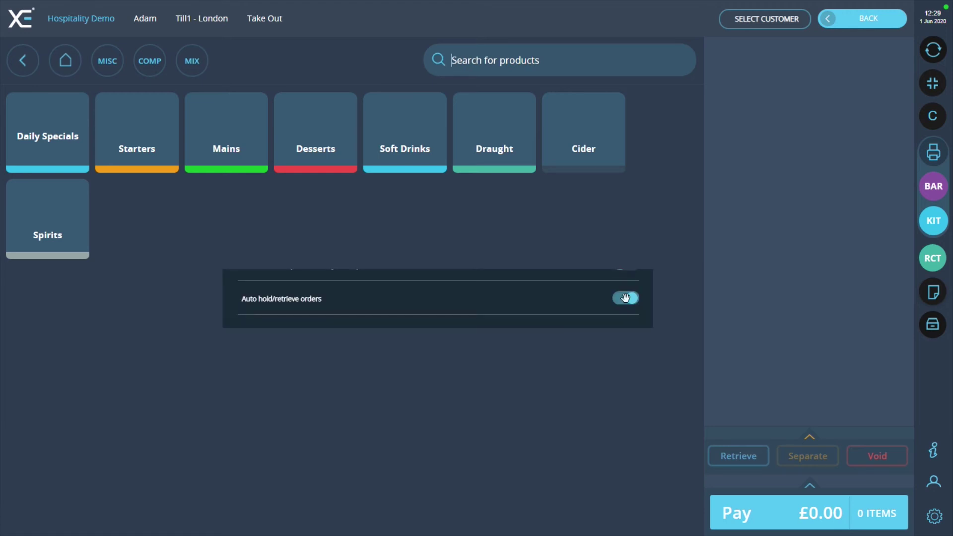
# Turn the Auto hold/retrieve orders toggle off in Register Settings.
pyautogui.click(625, 297)
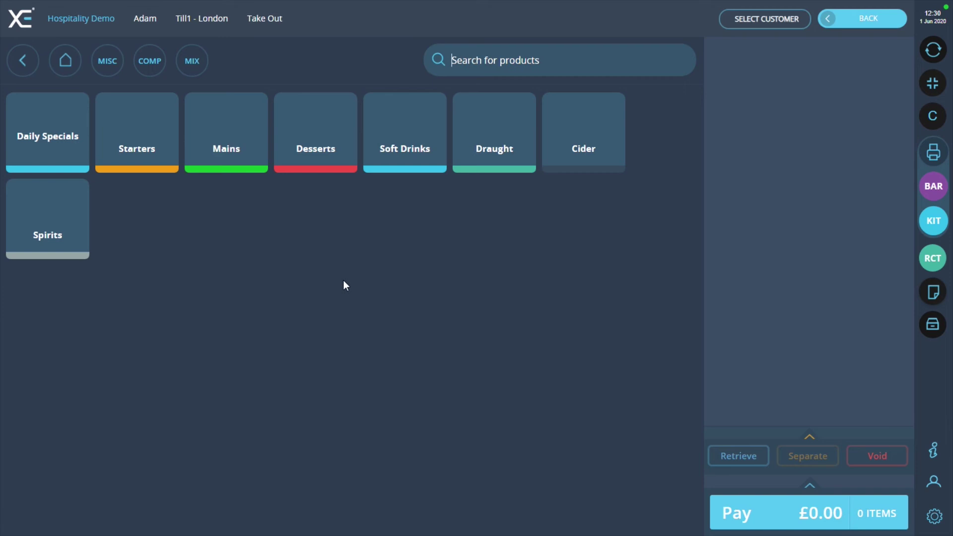
# Add a Cheeseburger from Mains > Burgers and a Diet Coke from Soft Drinks.
pyautogui.click(240, 154)
pyautogui.click(75, 155)
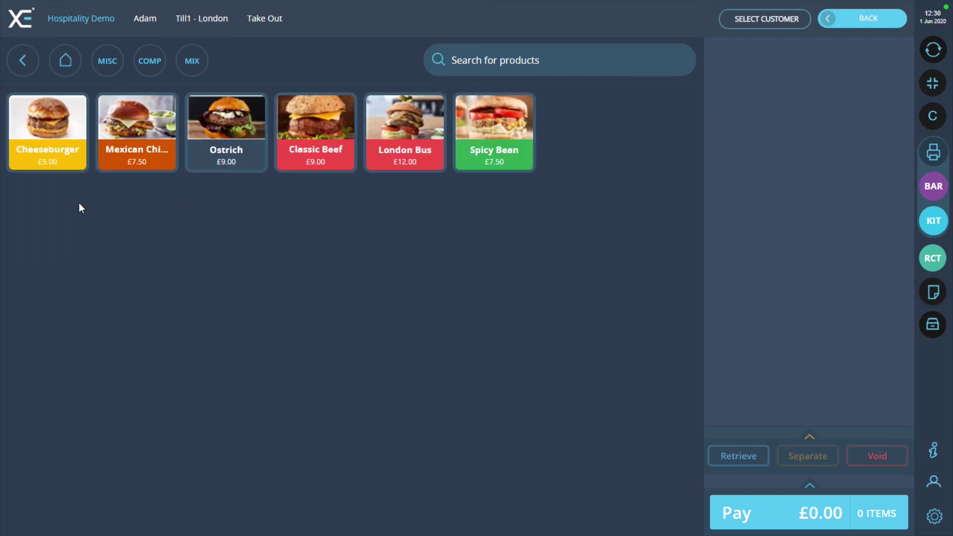
pyautogui.click(69, 168)
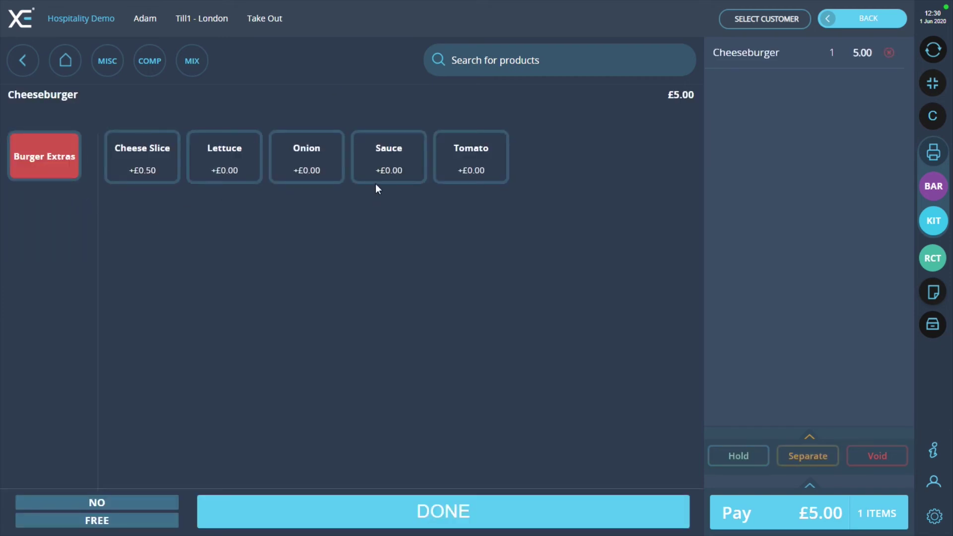
pyautogui.click(411, 524)
pyautogui.click(59, 67)
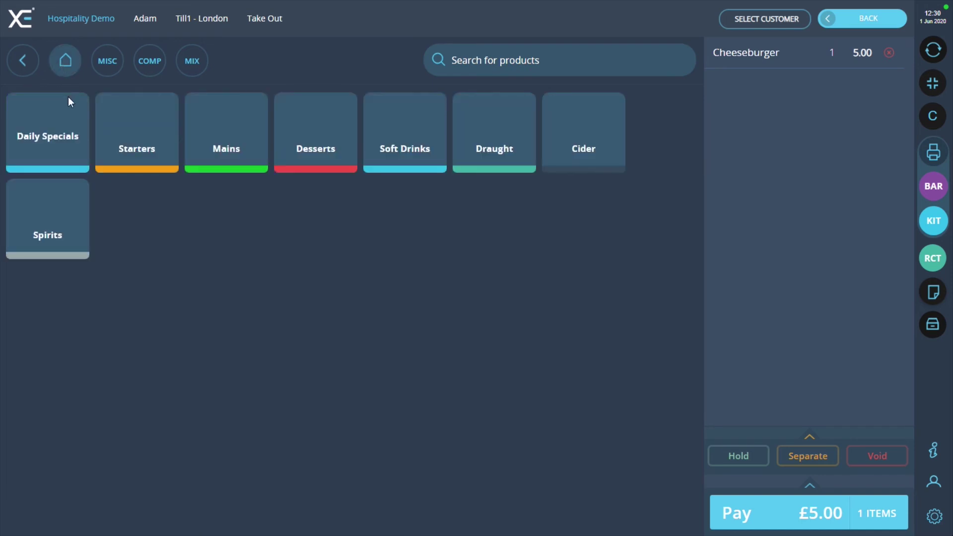
pyautogui.click(394, 163)
pyautogui.click(136, 164)
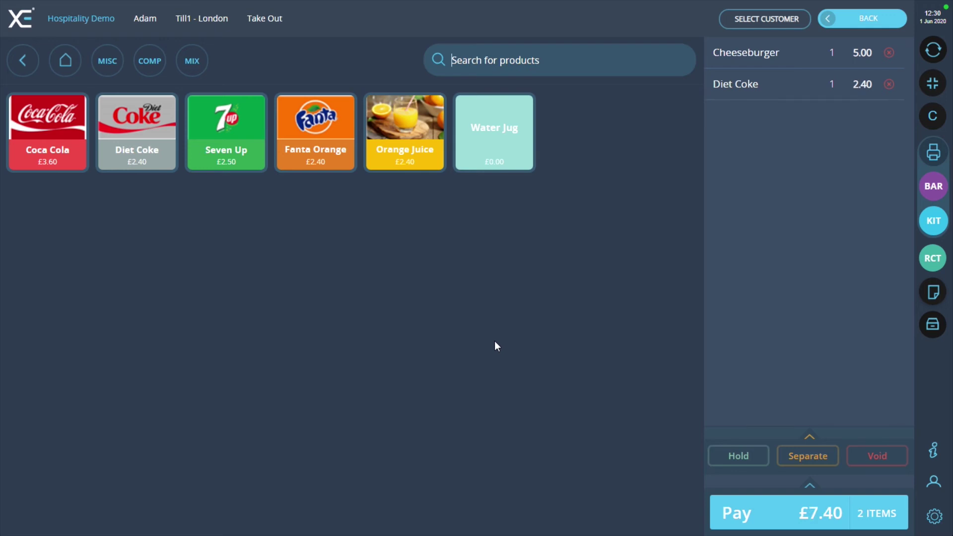
# Hold the order under its suggested title 'Adam 12:30' and dismiss the on-screen keyboard.
pyautogui.click(738, 457)
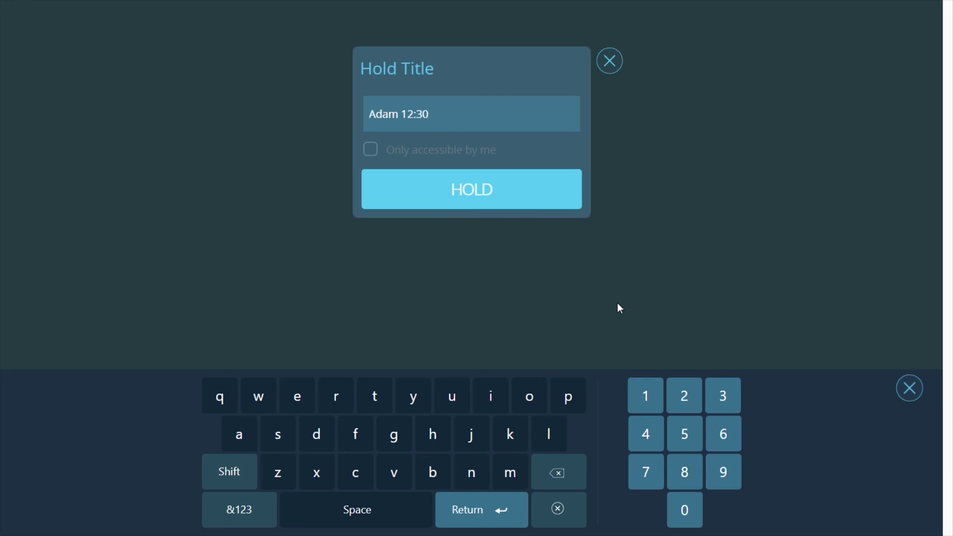
pyautogui.click(484, 195)
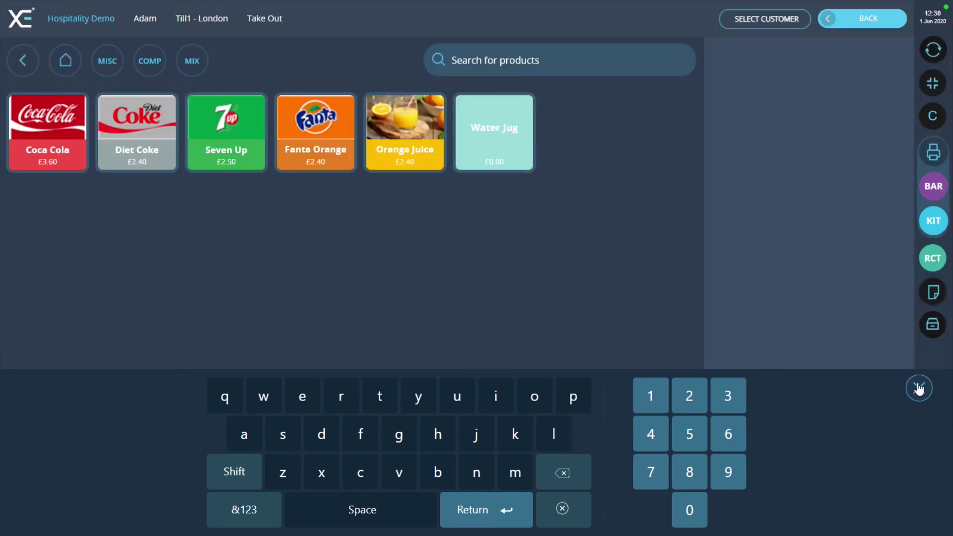
pyautogui.click(919, 387)
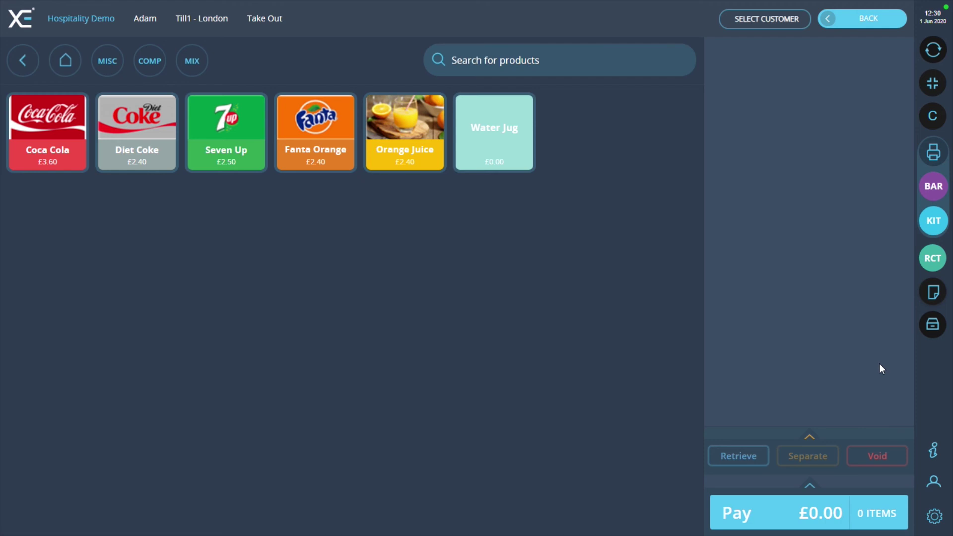
pyautogui.click(731, 463)
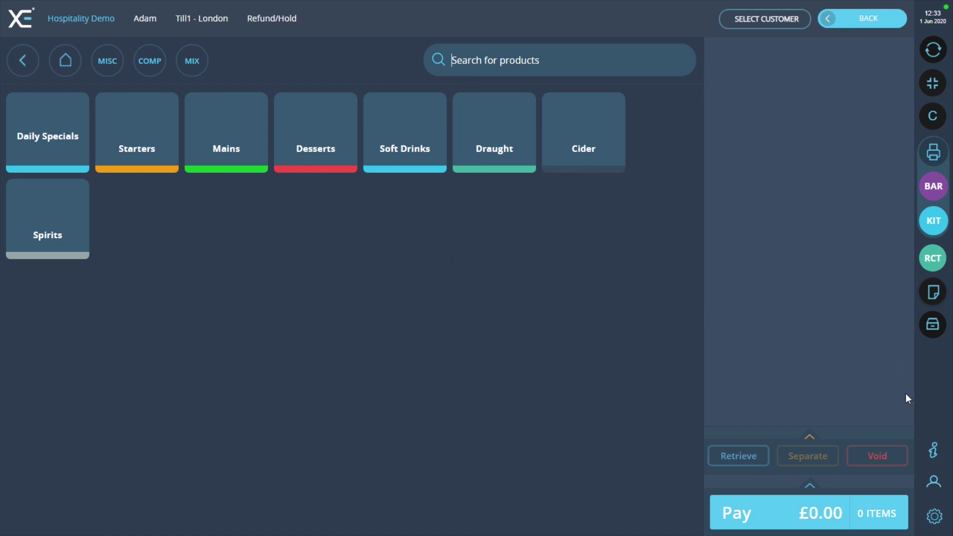
# Resume the held £7.40 'Adam 12:32' sale from Sales History onto the till.
pyautogui.click(932, 452)
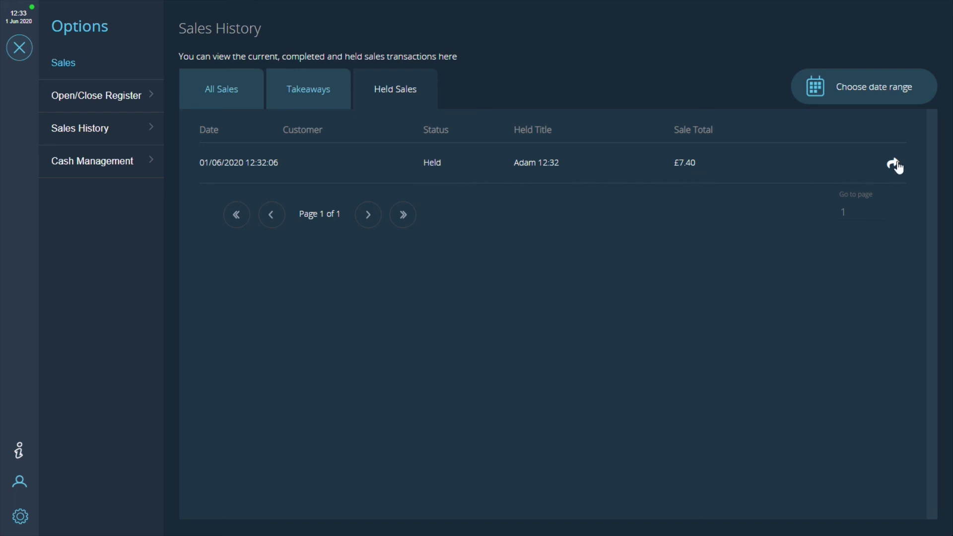
pyautogui.click(895, 164)
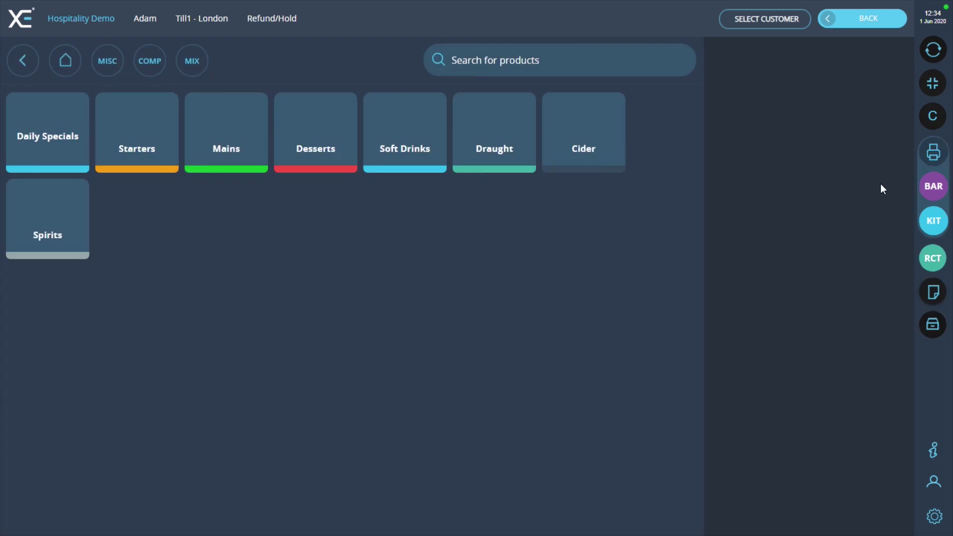